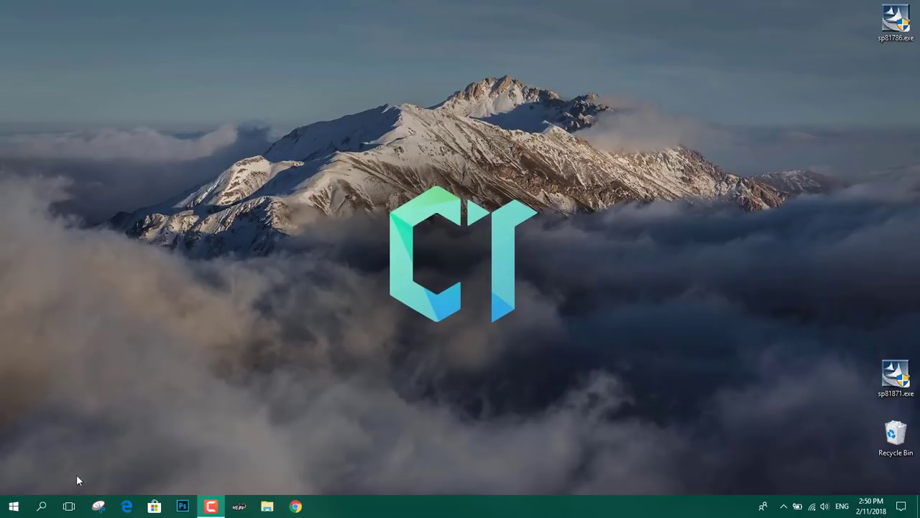
Open Device Manager via a 'devi' search, expand Biometric and select Validity Sensor
left_click(41, 506)
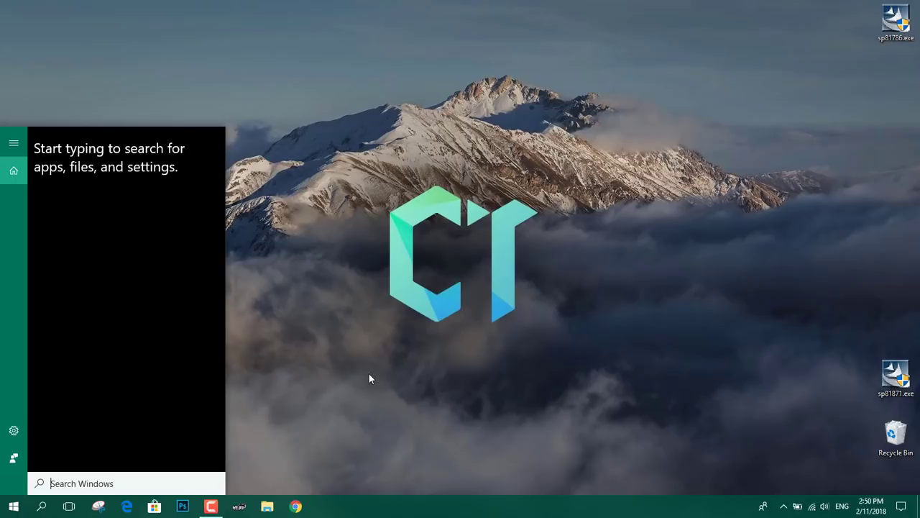
type("devi")
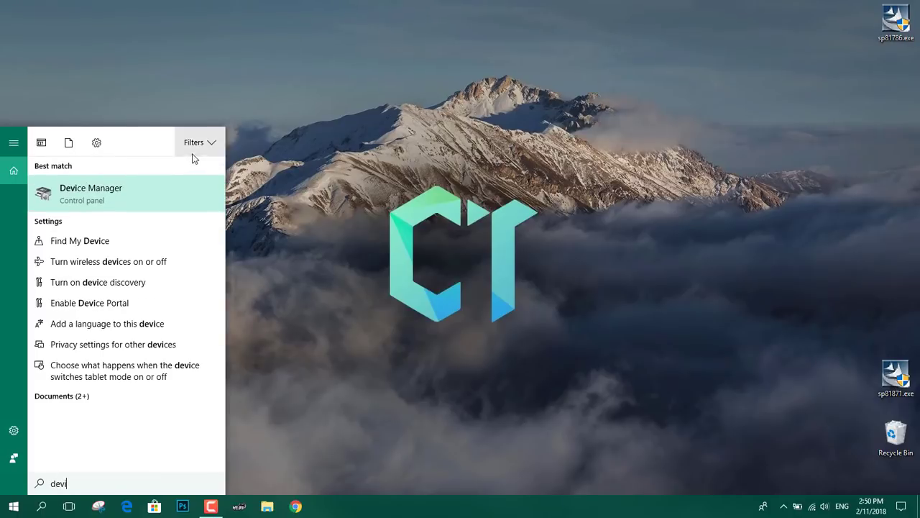
left_click(169, 193)
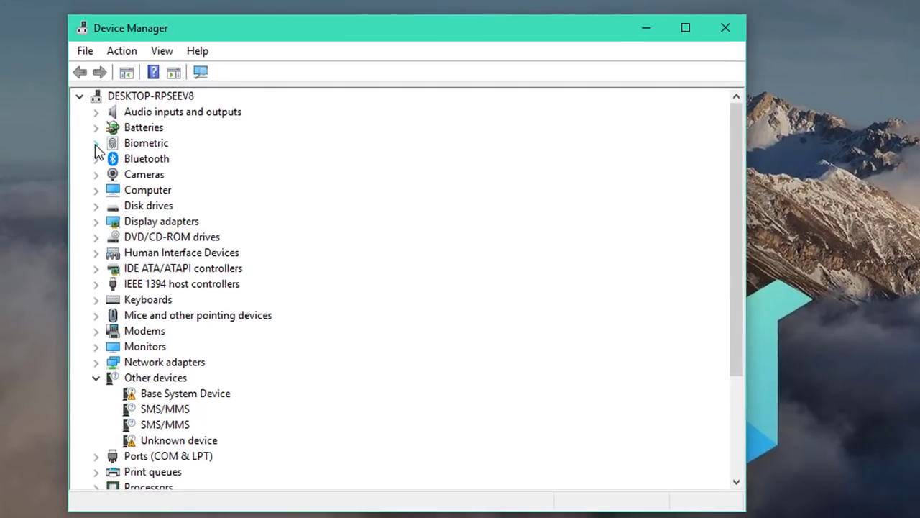
left_click(96, 143)
left_click(154, 158)
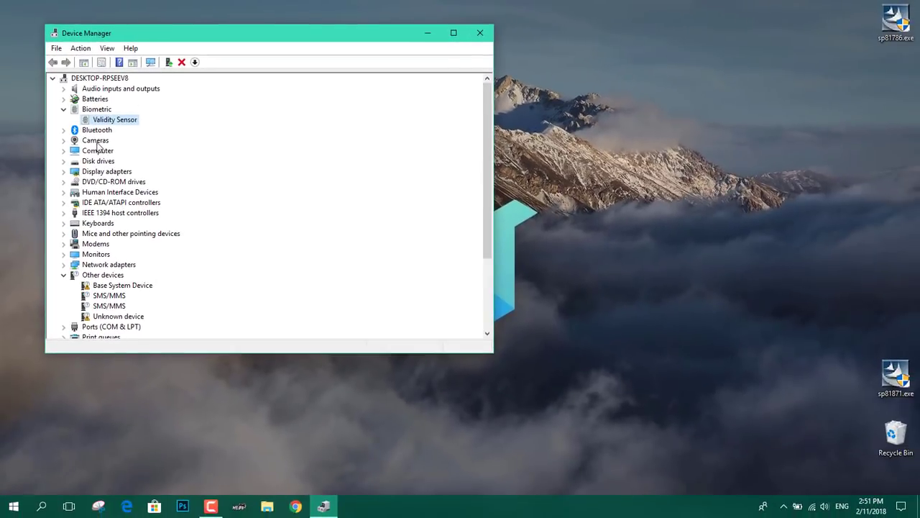
Check fingerprint sign-in in Settings via a 'hello' search, then minimize Settings
left_click(42, 505)
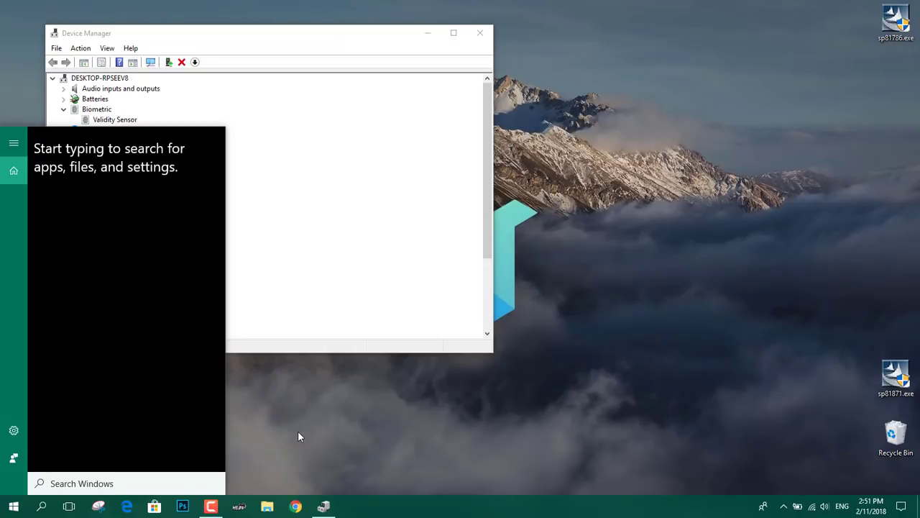
type("hello")
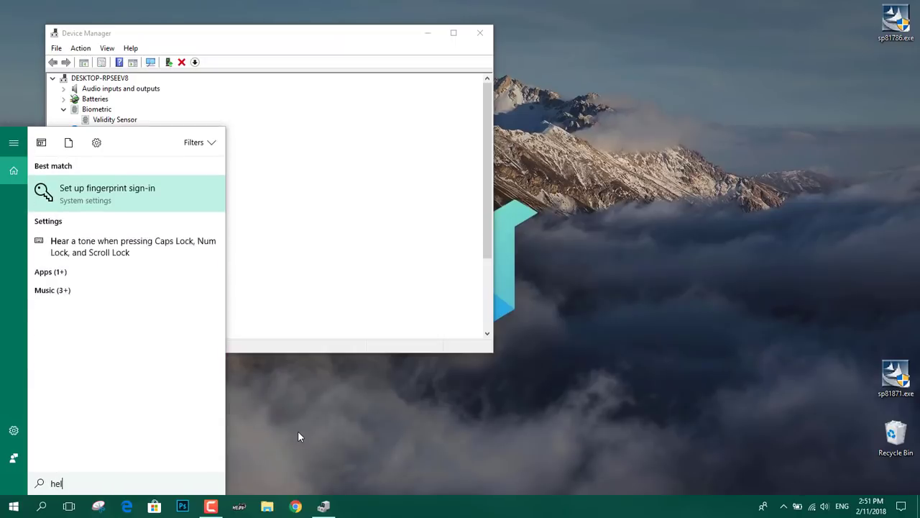
left_click(165, 194)
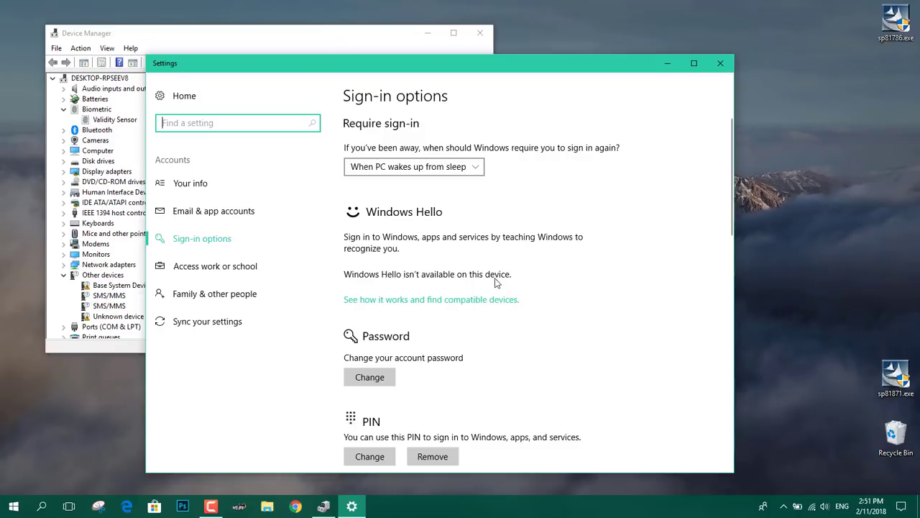
left_click(667, 63)
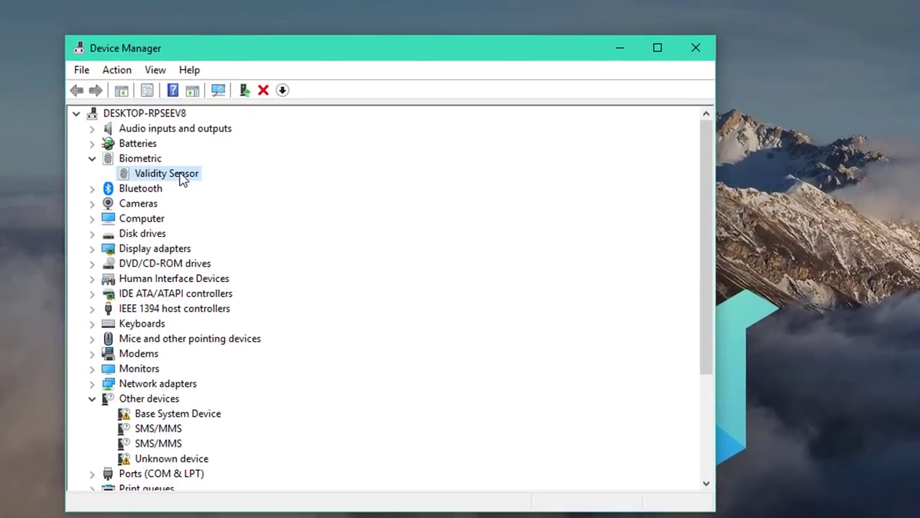
Uninstall Validity Sensor and delete its driver software, then scan for hardware changes
right_click(178, 176)
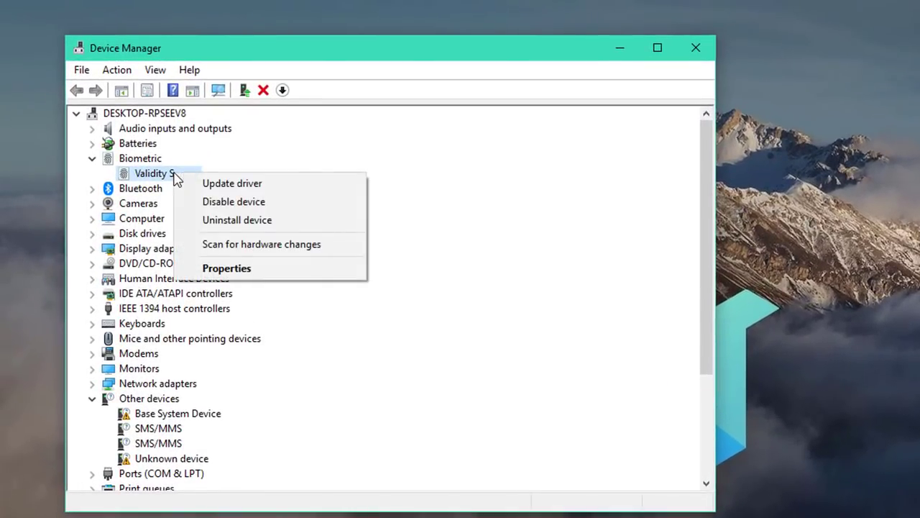
left_click(209, 225)
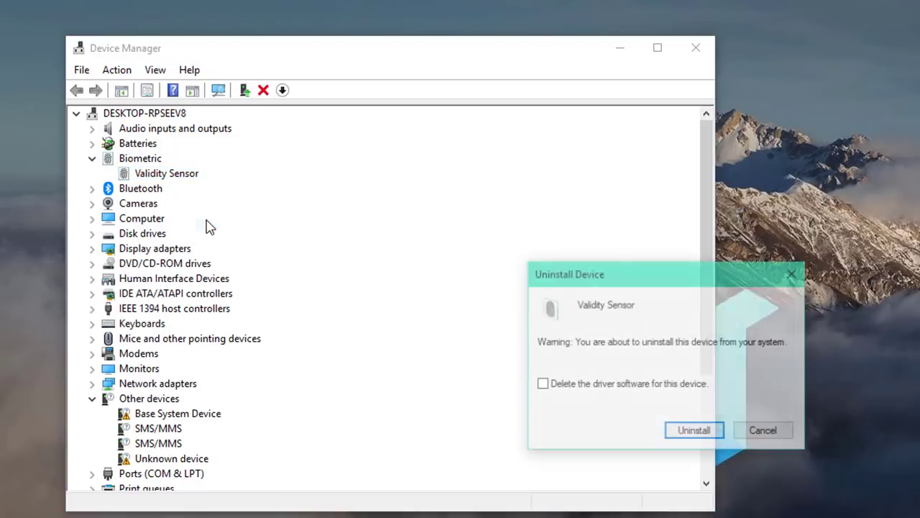
left_click(582, 390)
left_click(684, 432)
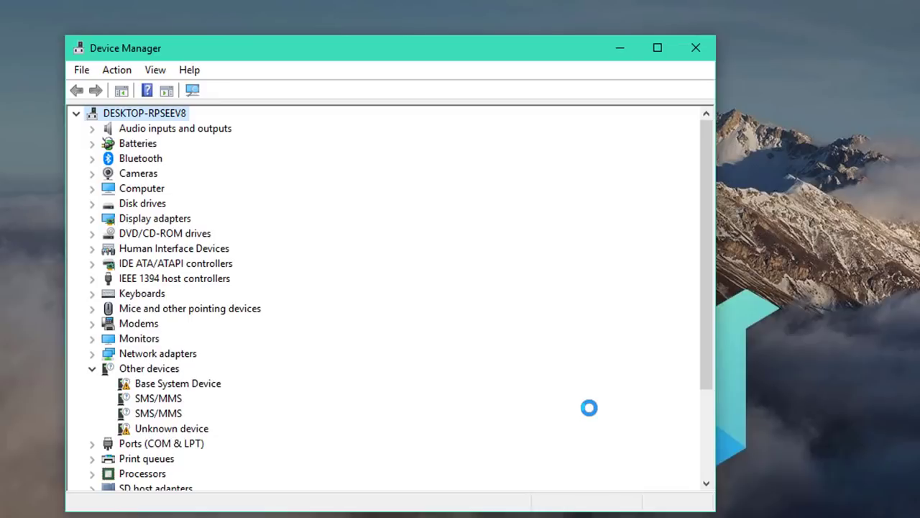
left_click(192, 90)
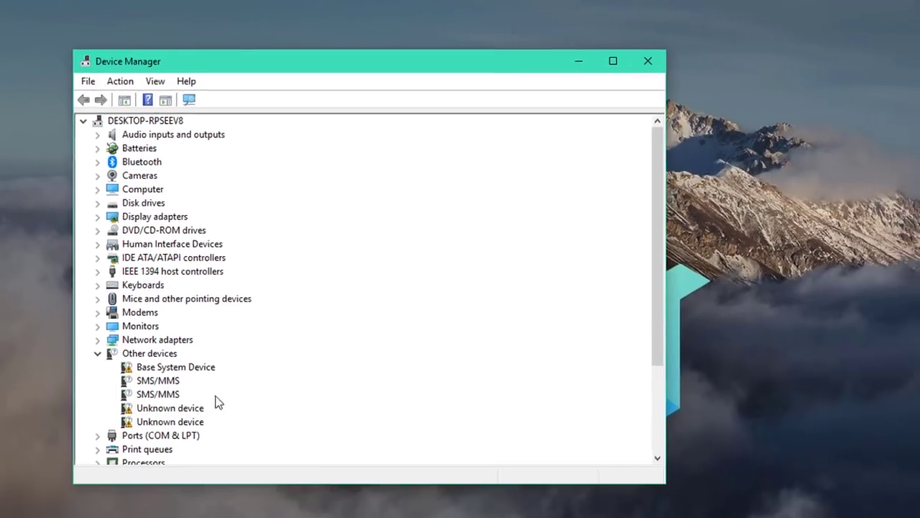
Open Add or remove programs via an 'add' search and scroll down the apps list
left_click(38, 506)
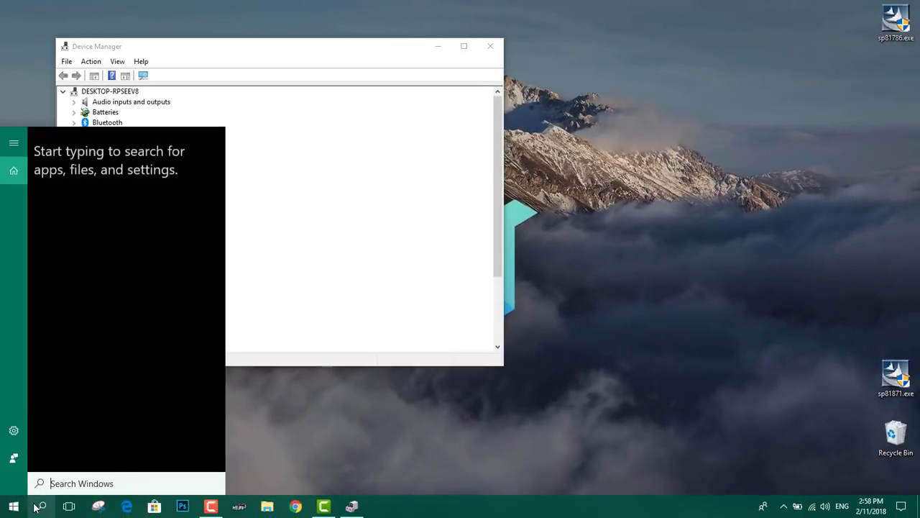
type("add")
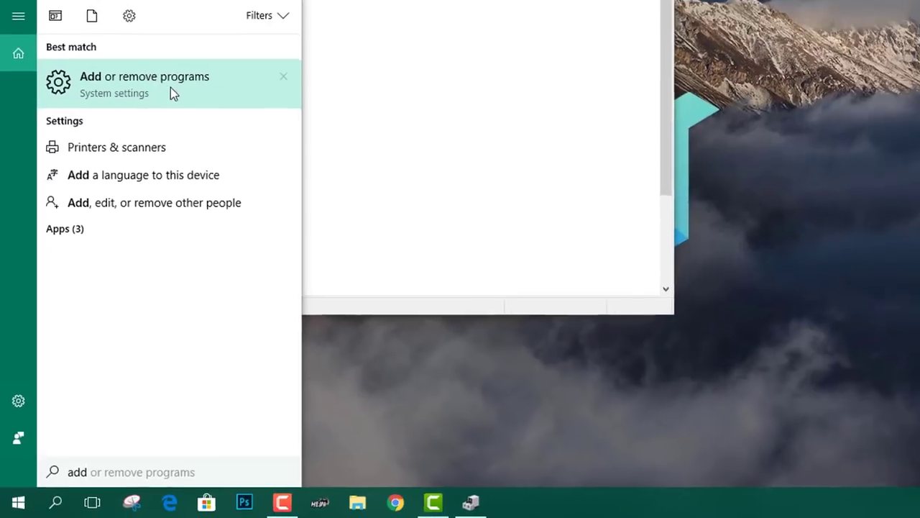
left_click(172, 47)
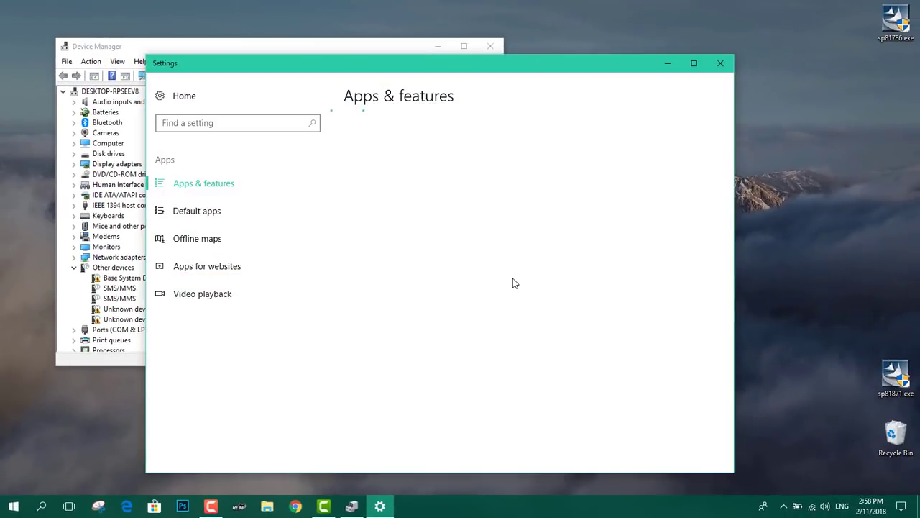
left_click_drag(731, 133, 730, 339)
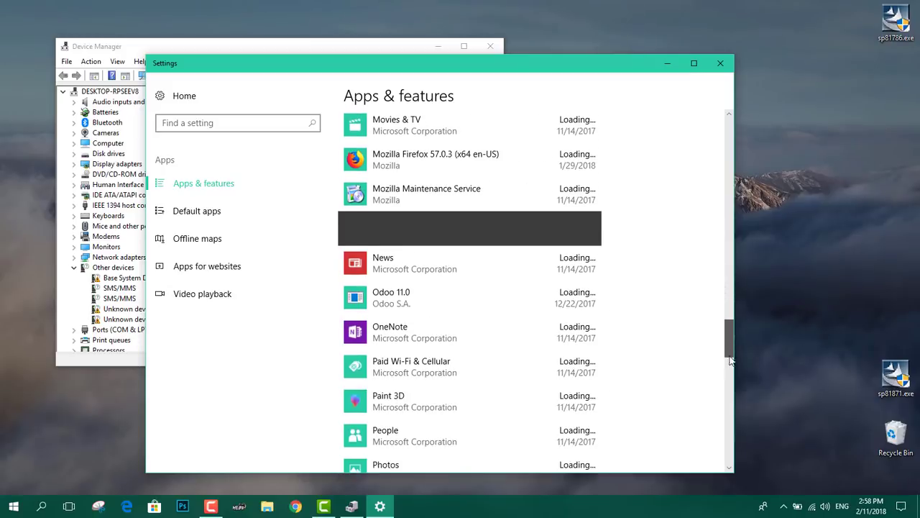
left_click(729, 376)
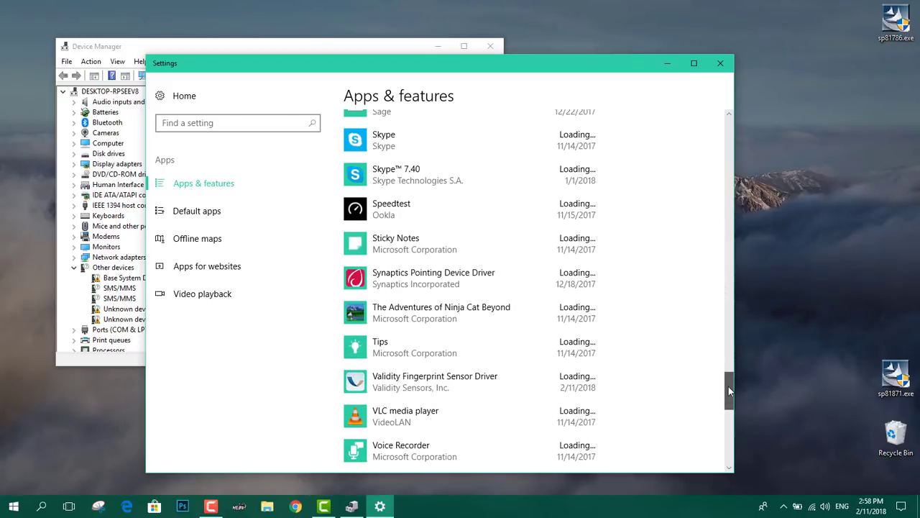
Uninstall Validity Fingerprint Sensor Driver and close Settings
left_click(430, 322)
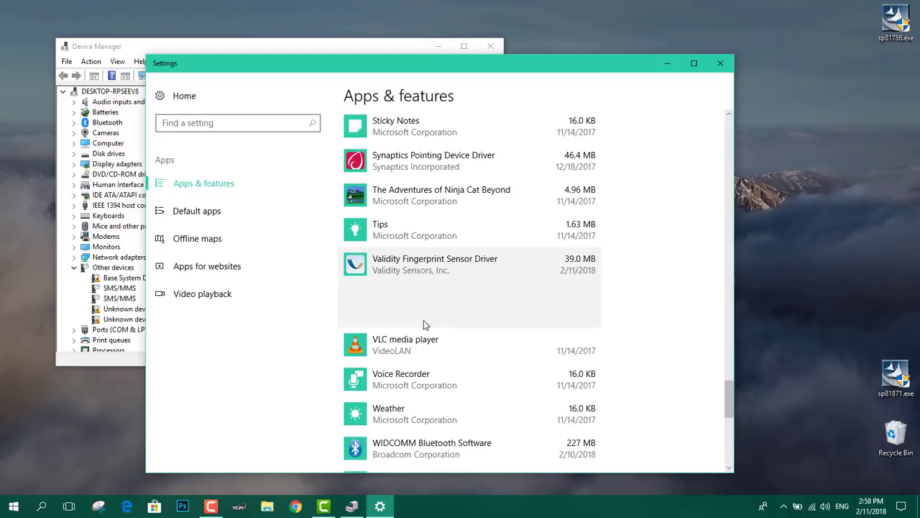
left_click(569, 312)
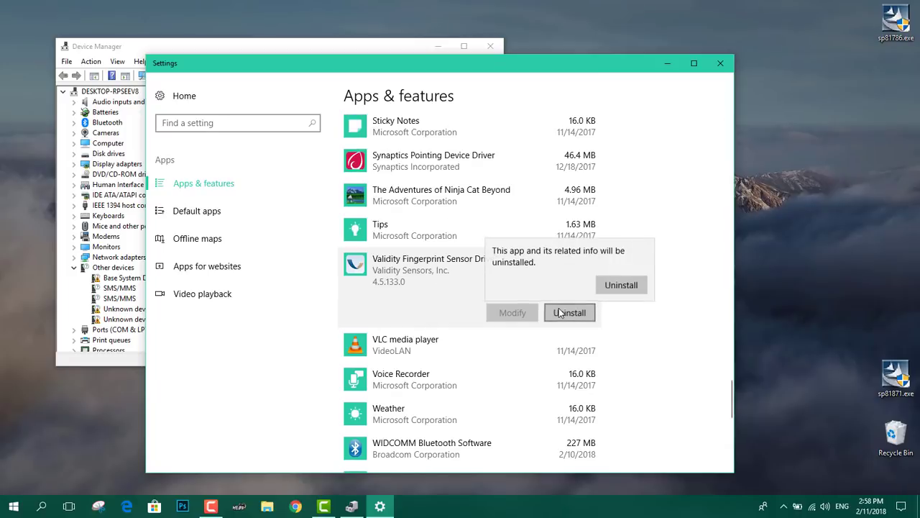
left_click(624, 284)
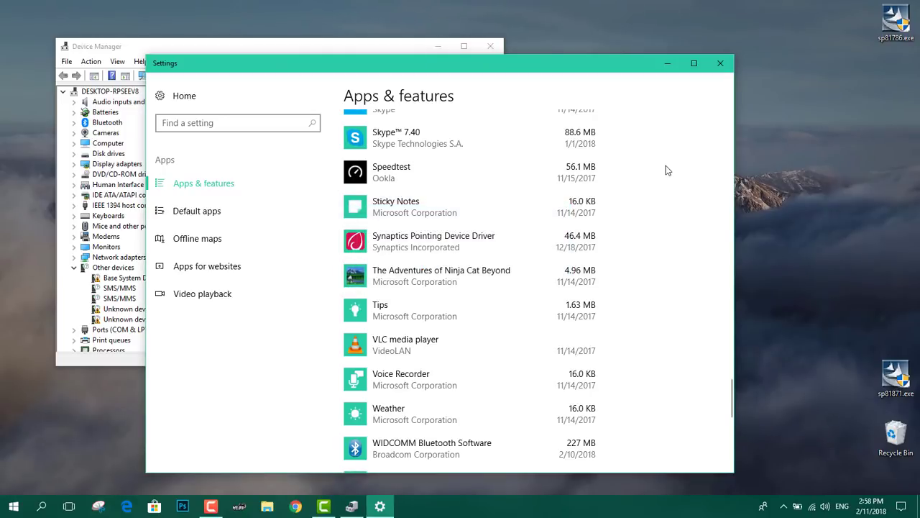
left_click(720, 64)
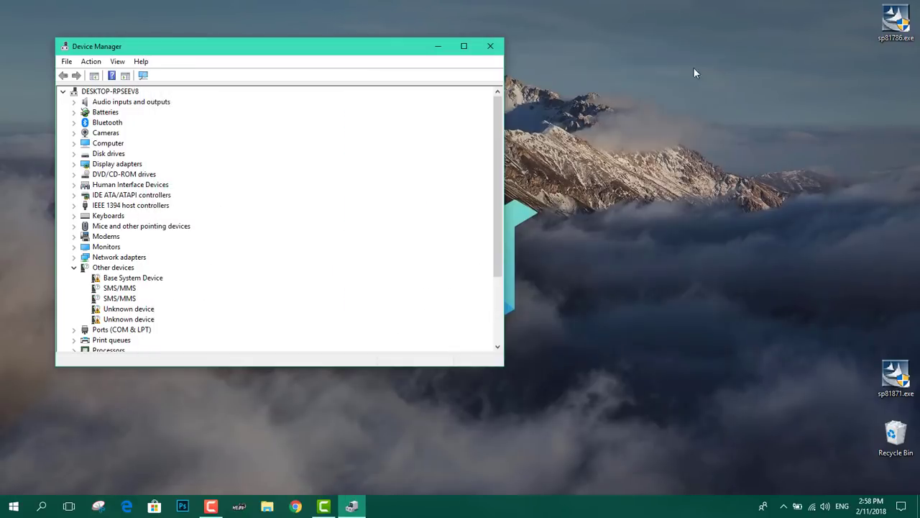
Reopen Device Manager via a 'devic' search to check Other devices, then bring Chrome forward
left_click(491, 46)
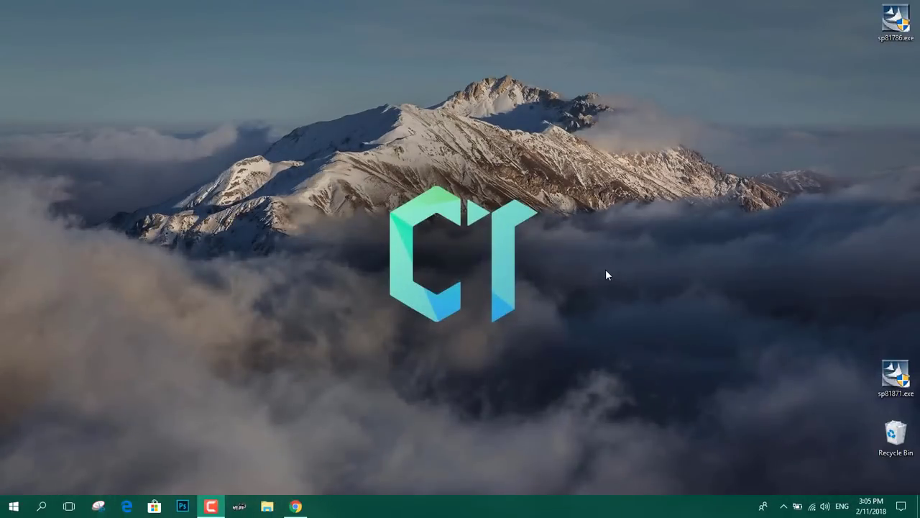
left_click(41, 506)
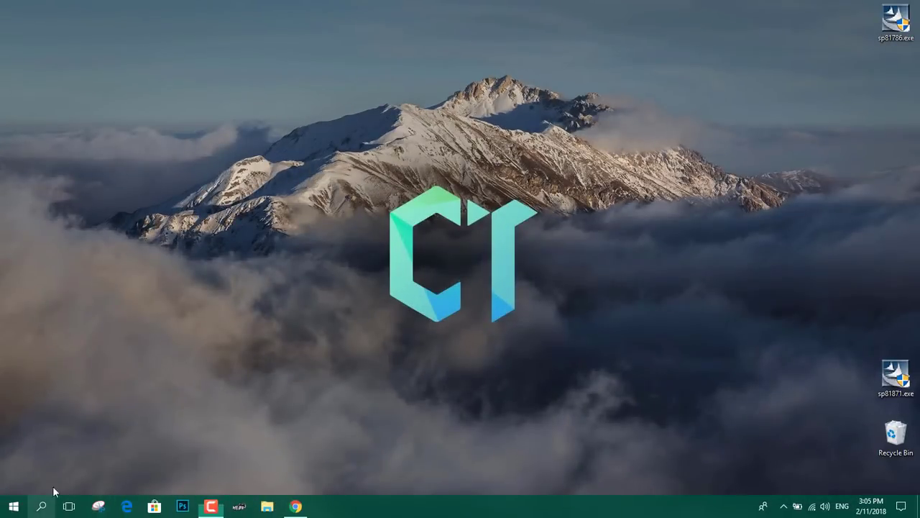
type("dev")
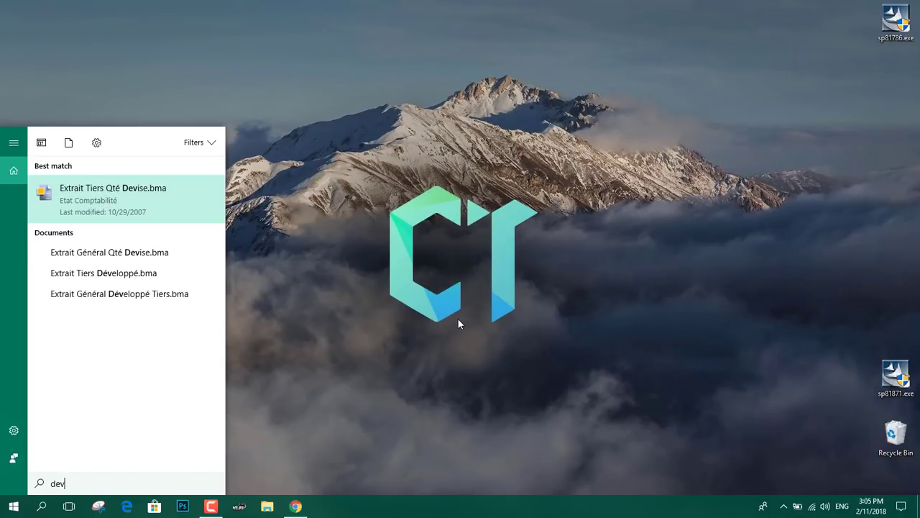
type("ic")
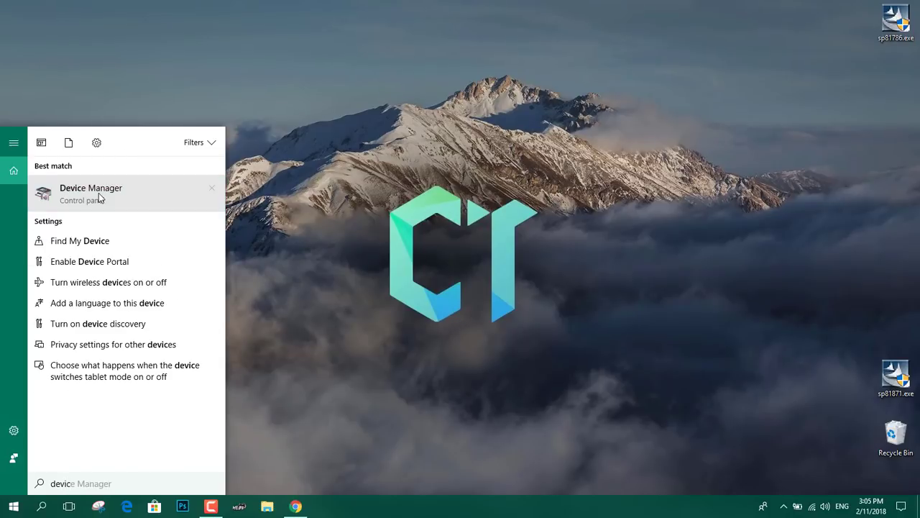
left_click(98, 193)
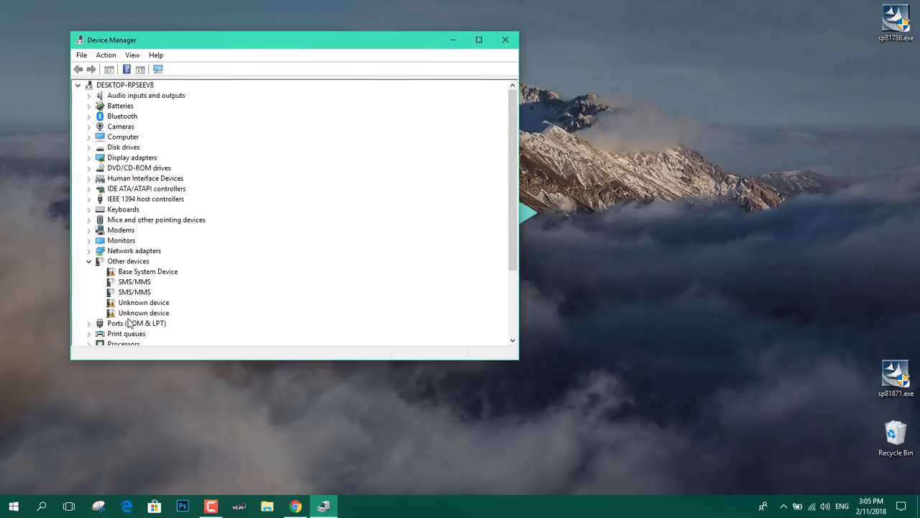
left_click(295, 507)
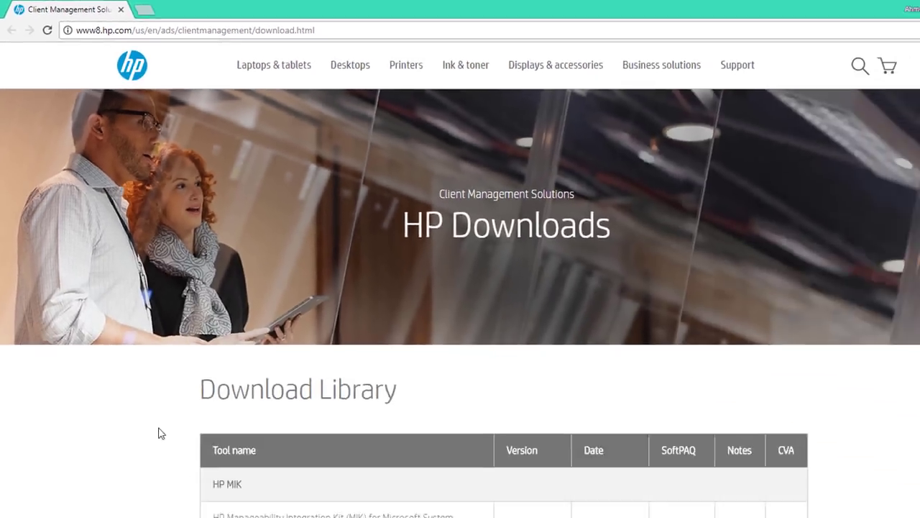
Send Synaptics WBF Fingerprint Driver sp81786 to IDM, dismiss the duplicate and tab, minimize Chrome
scroll(143, 309, "down", 3)
scroll(140, 304, "down", 3)
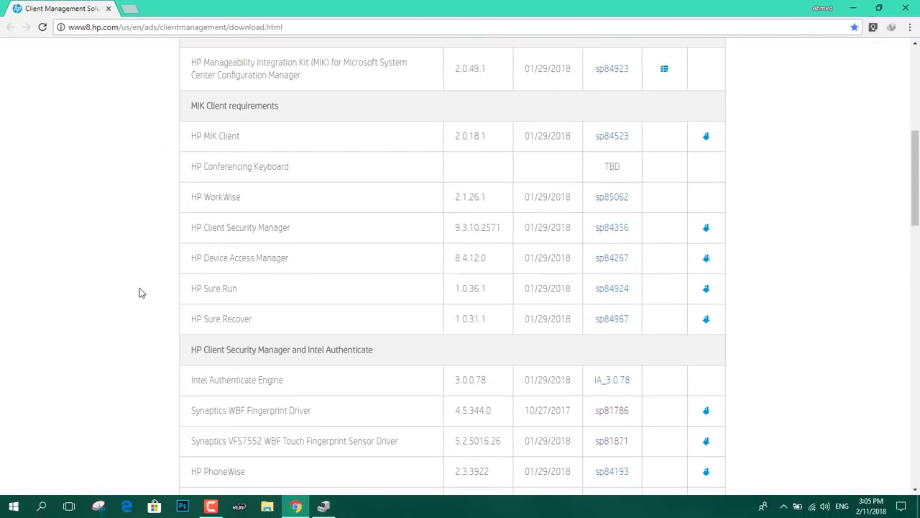
scroll(140, 292, "down", 2)
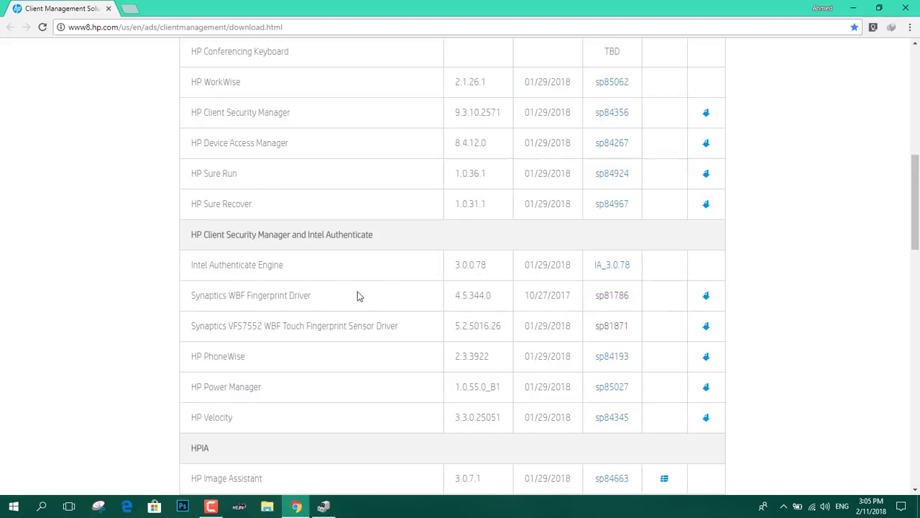
left_click(616, 297)
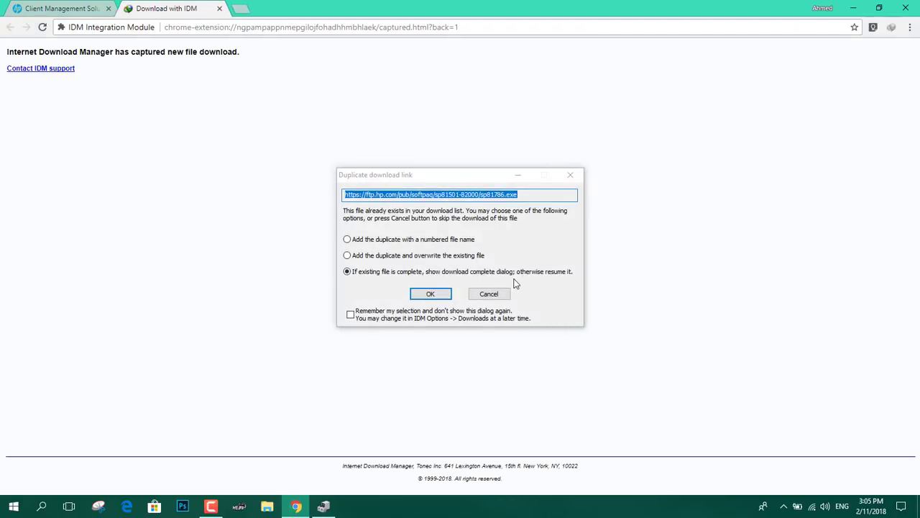
left_click(499, 296)
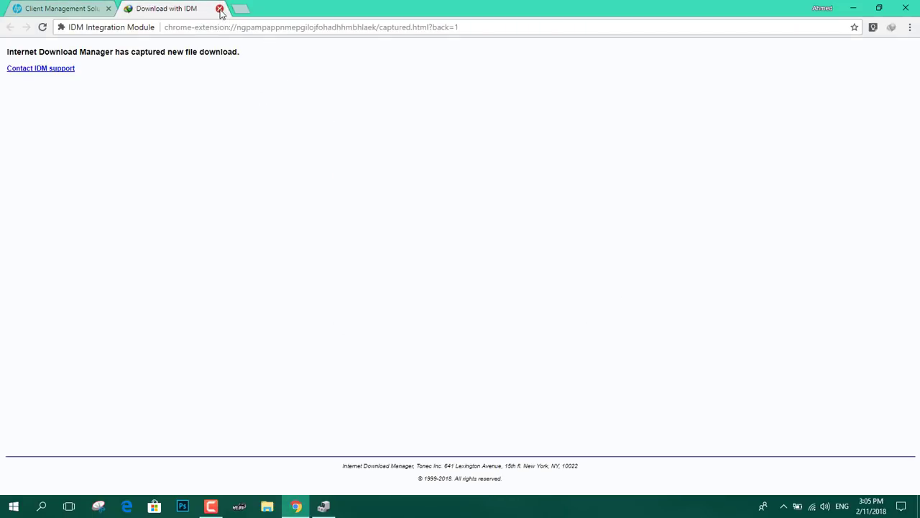
left_click(219, 8)
left_click(853, 8)
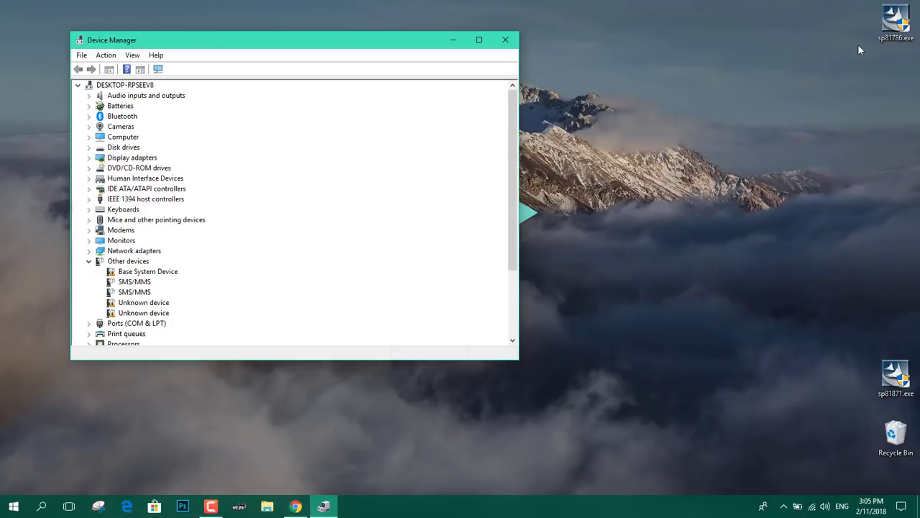
Run sp81786.exe, accept the licence and extract the package, overwriting all existing files
double_click(896, 22)
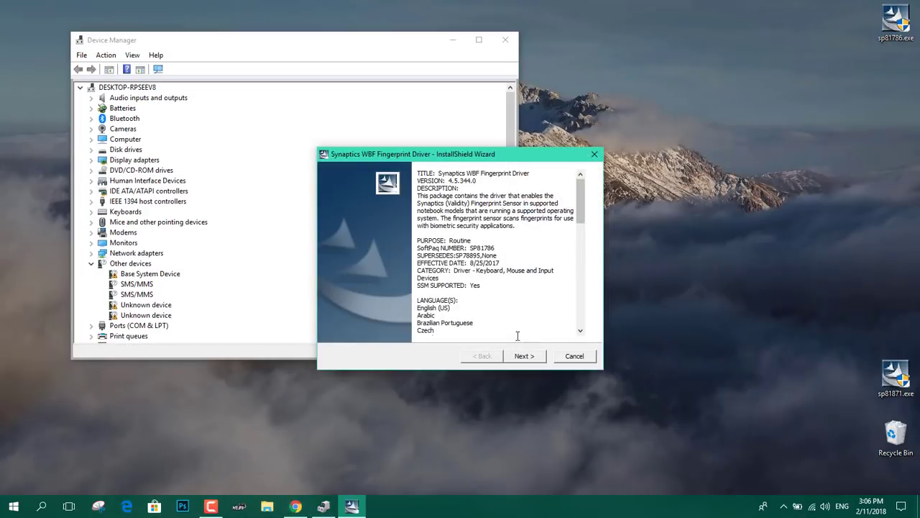
left_click(524, 356)
left_click(433, 319)
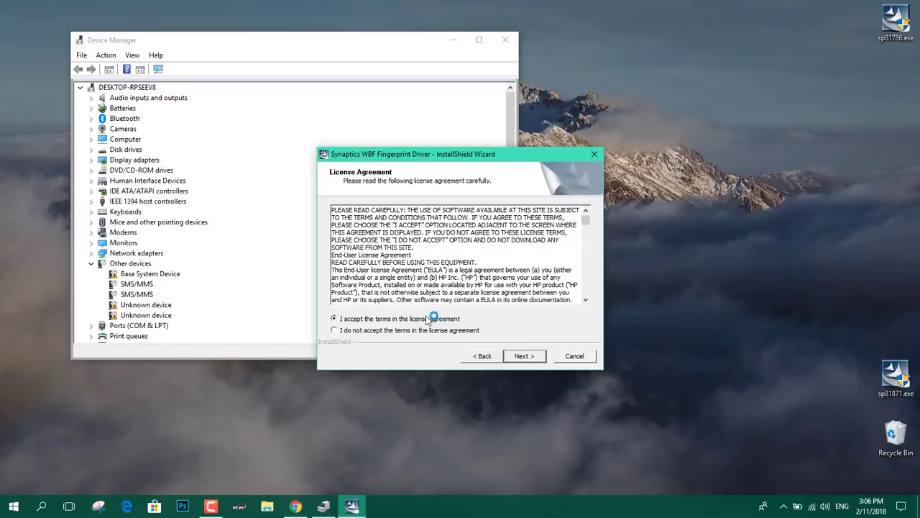
left_click(525, 354)
left_click(528, 357)
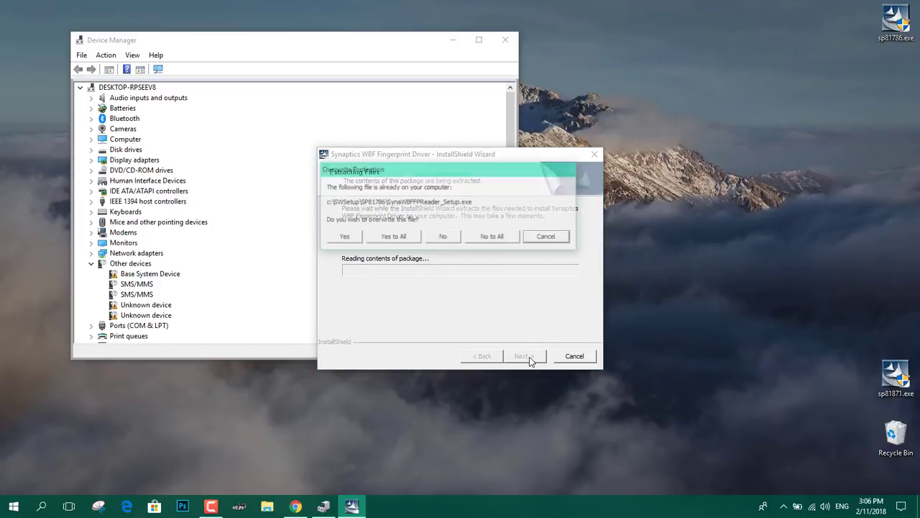
left_click(405, 237)
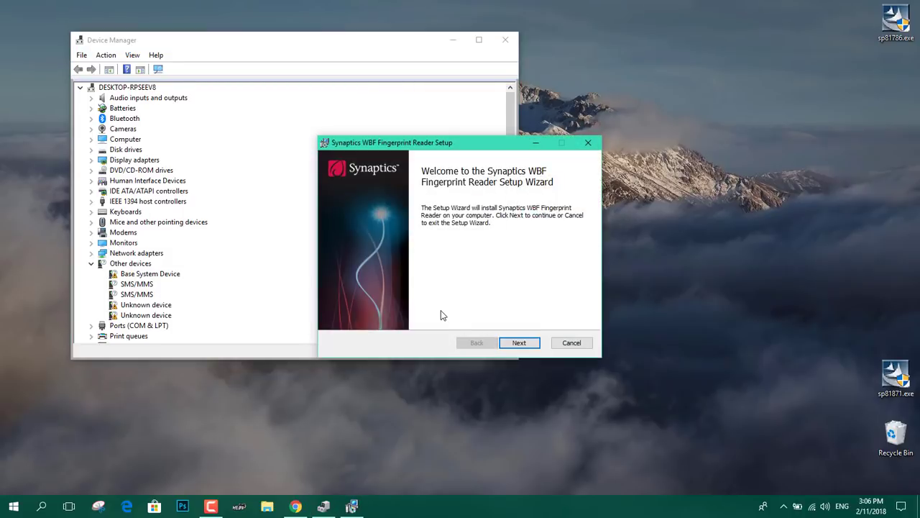
Install the Synaptics WBF Fingerprint Reader software and finish the setup wizard
left_click(519, 342)
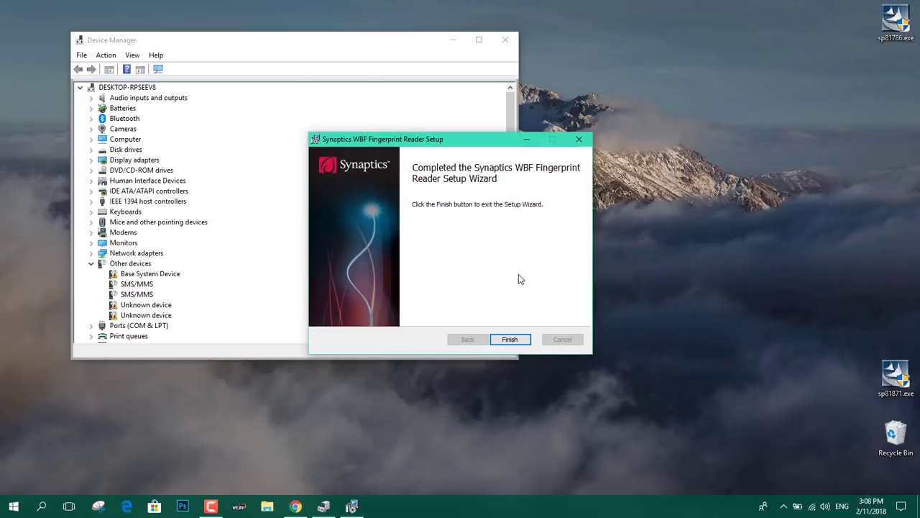
left_click(523, 338)
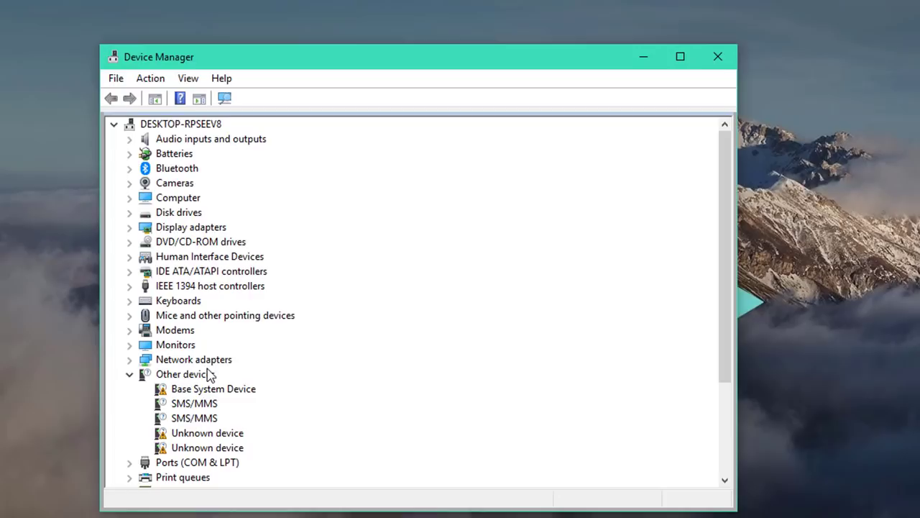
Select the second Unknown device under Other devices
left_click(207, 451)
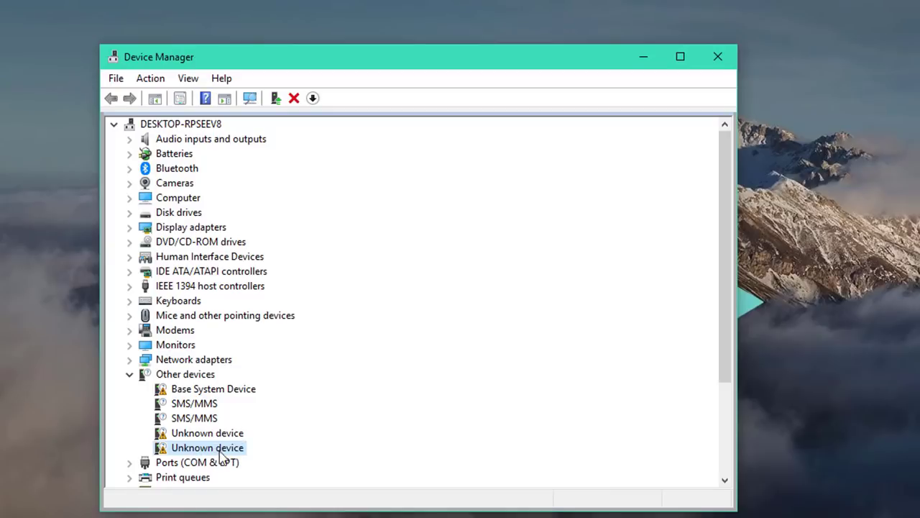
Manually install the Synaptics FP Sensors (WBF) (PID=003d) driver from Biometric devices, accepting the warning
left_click(276, 98)
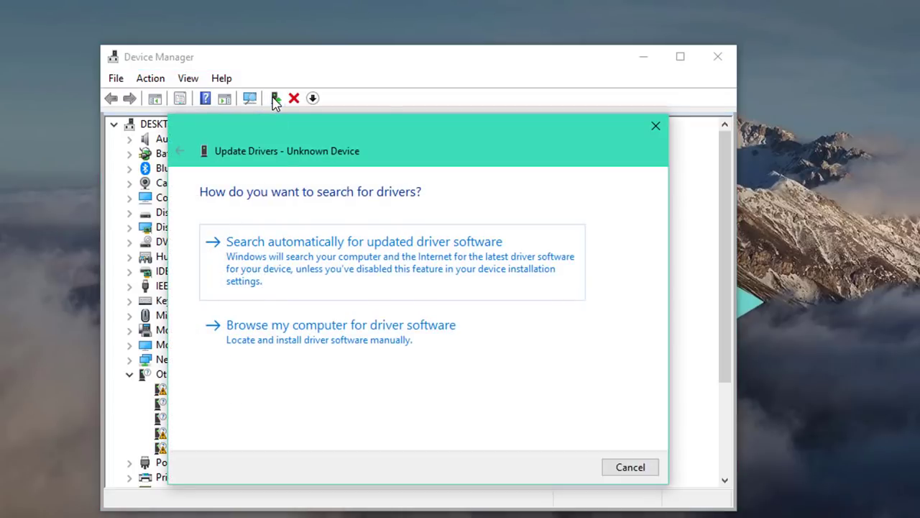
left_click(347, 337)
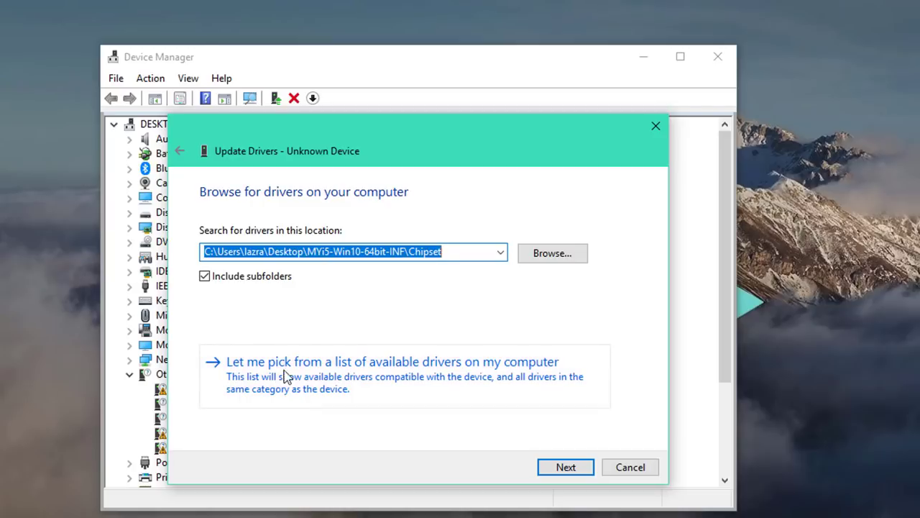
left_click(363, 379)
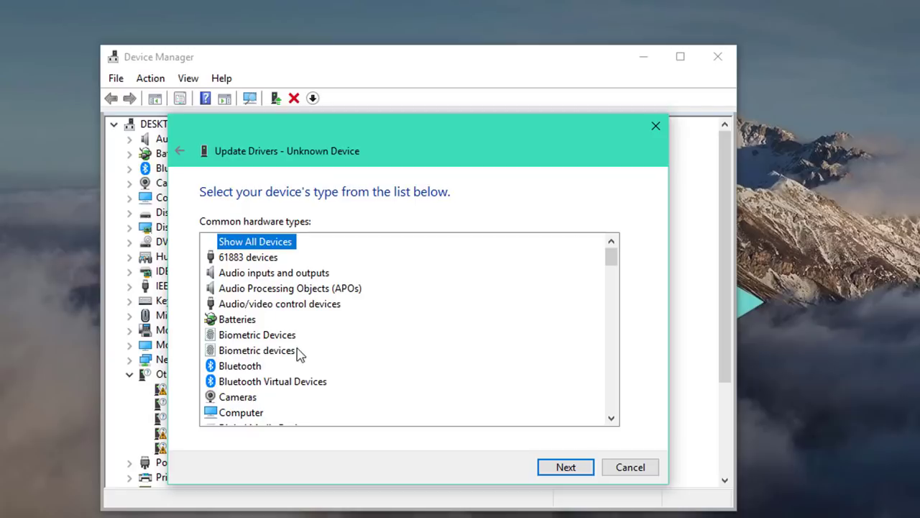
double_click(253, 353)
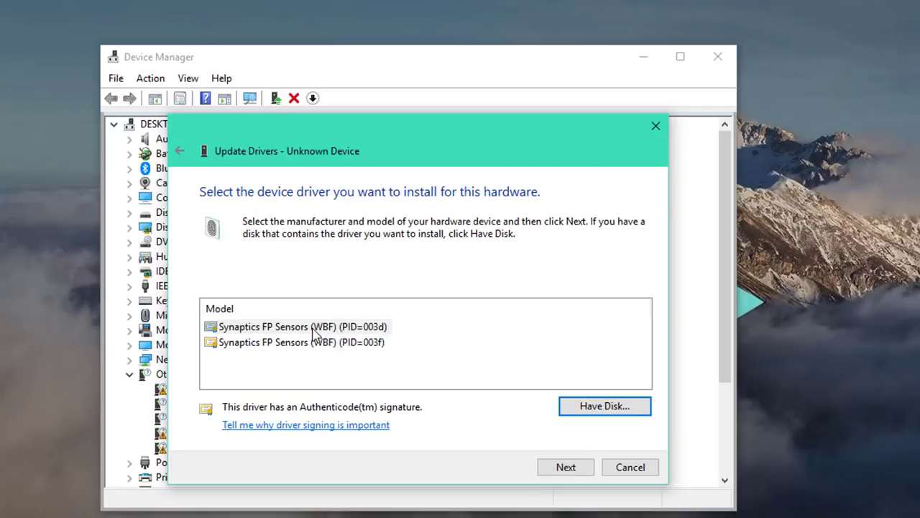
left_click(260, 329)
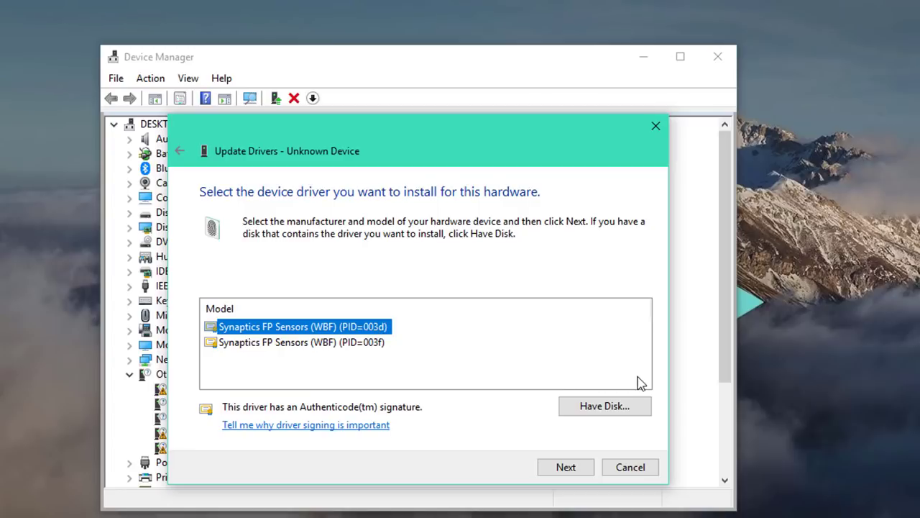
left_click(565, 467)
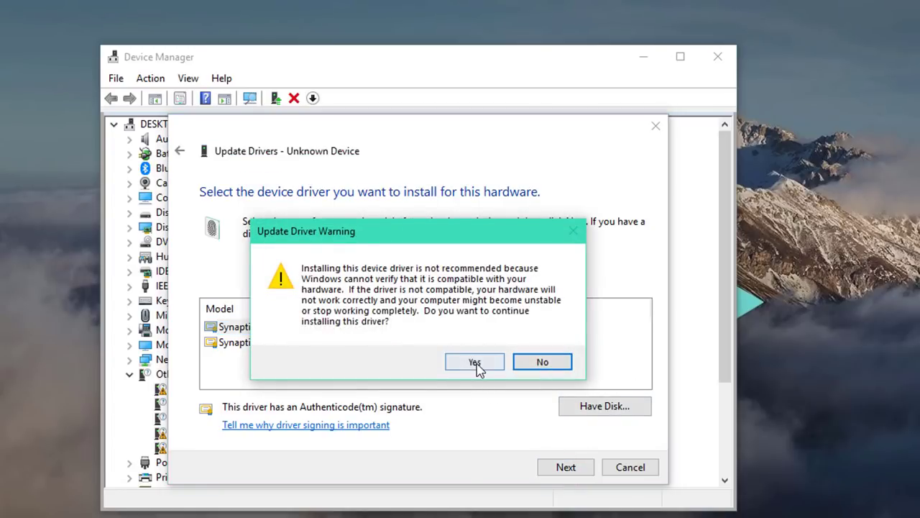
left_click(475, 362)
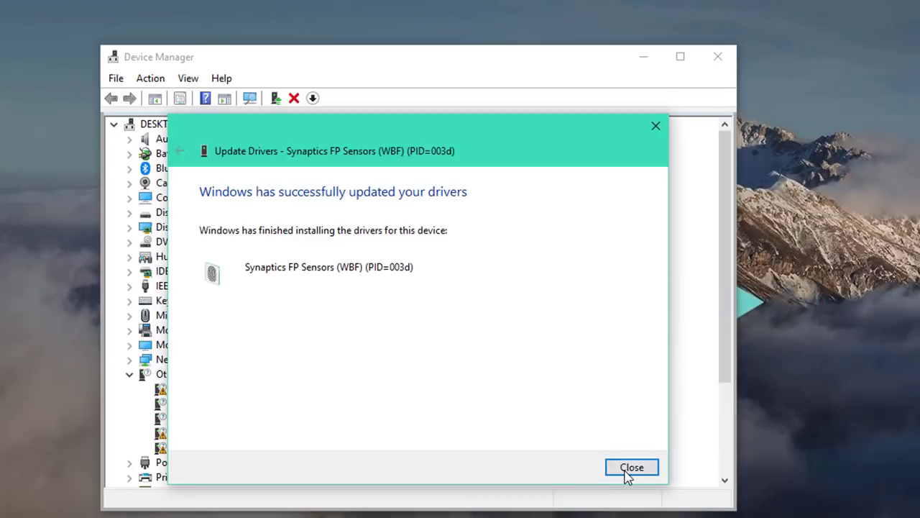
Cancel uninstalling Synaptics FP Sensors (WBF) so it stays installed, then close Device Manager
left_click(630, 471)
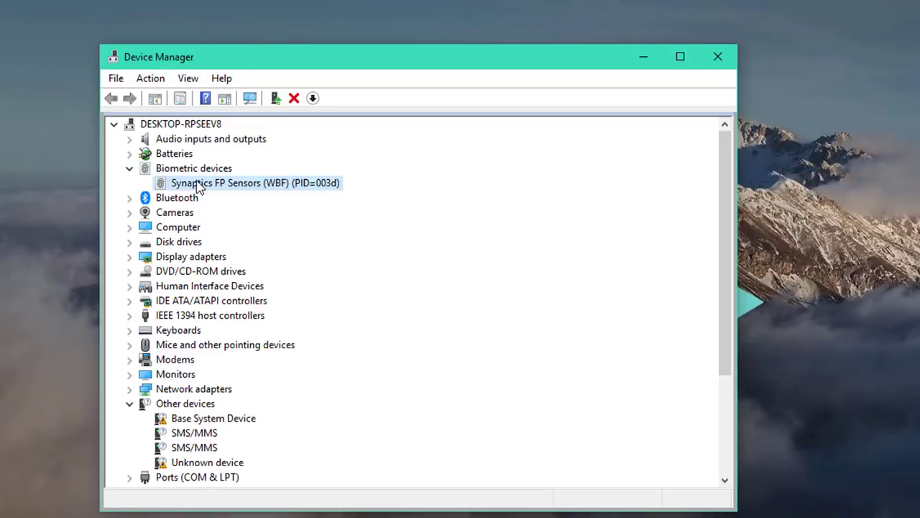
right_click(197, 183)
left_click(217, 227)
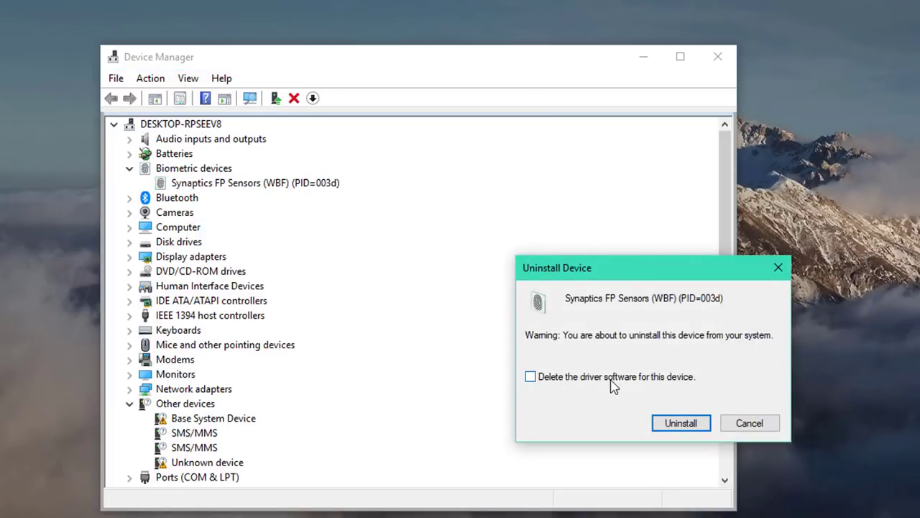
left_click(739, 426)
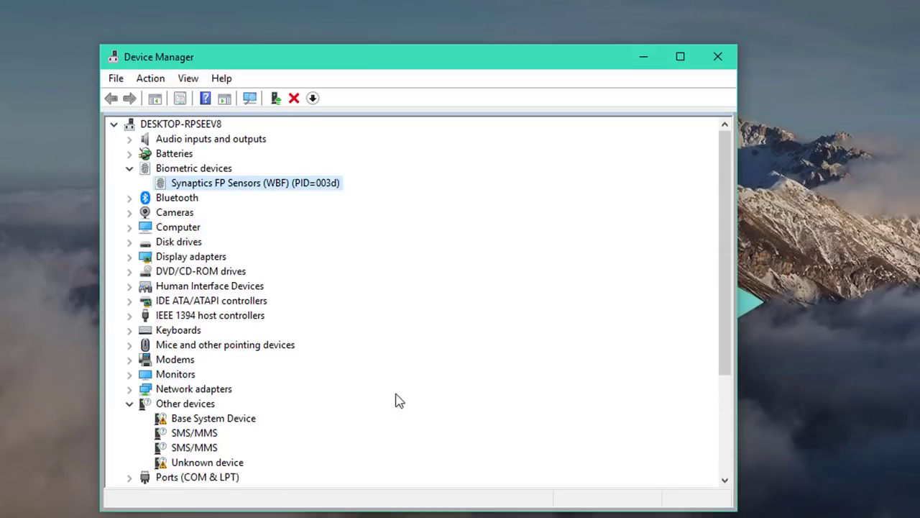
left_click(221, 465)
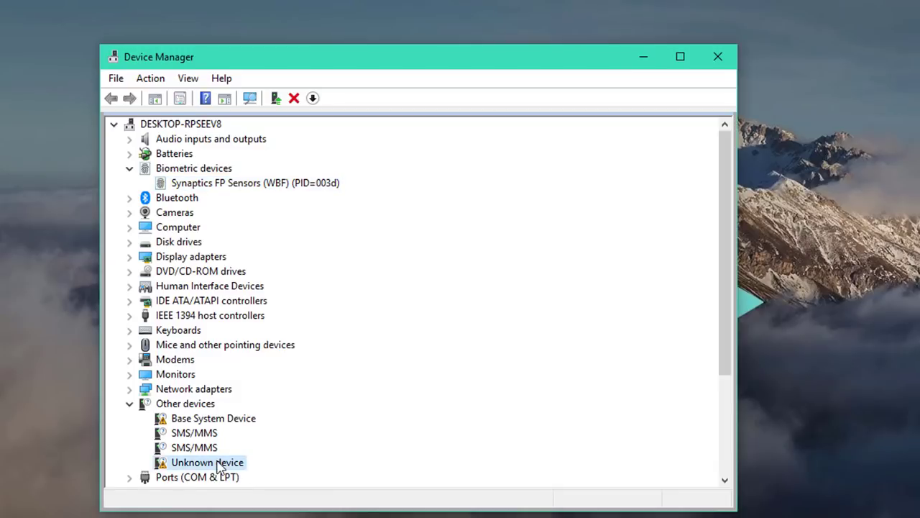
left_click(729, 62)
Search Windows for 'hello' and open the fingerprint sign-in settings
key("super+s")
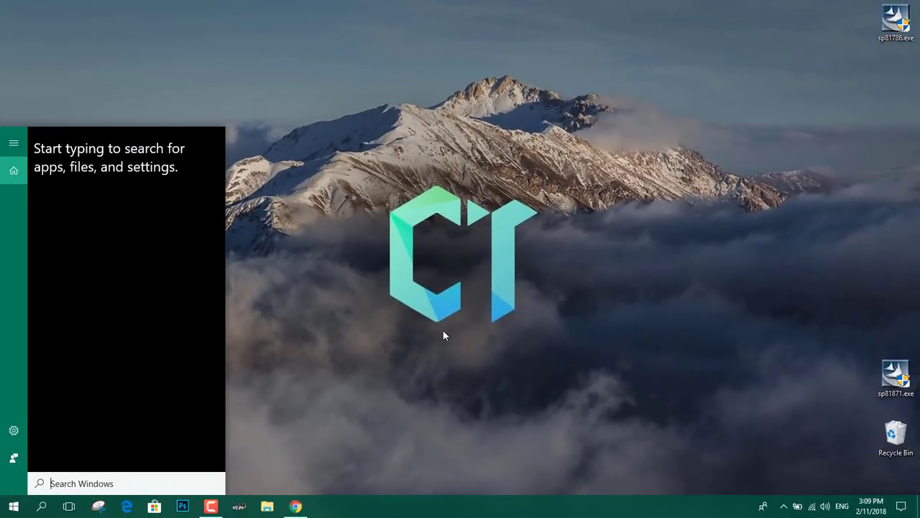
type("hello")
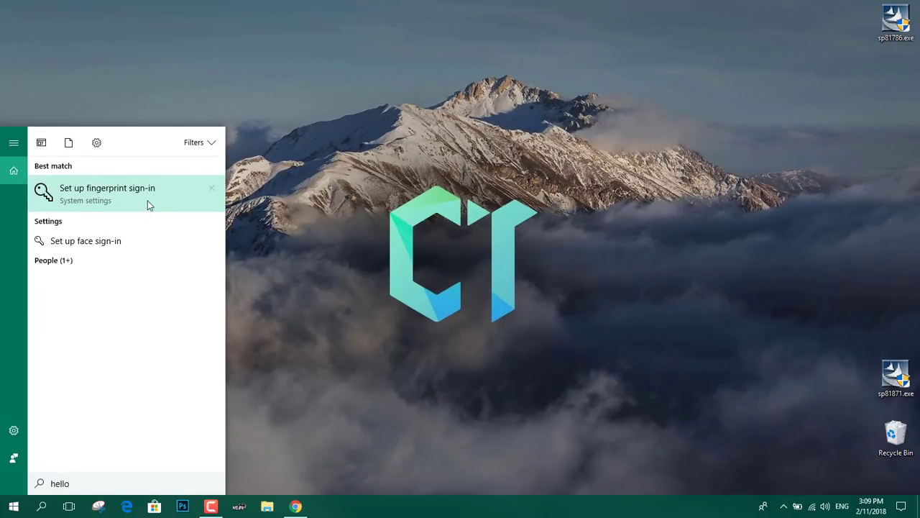
left_click(182, 198)
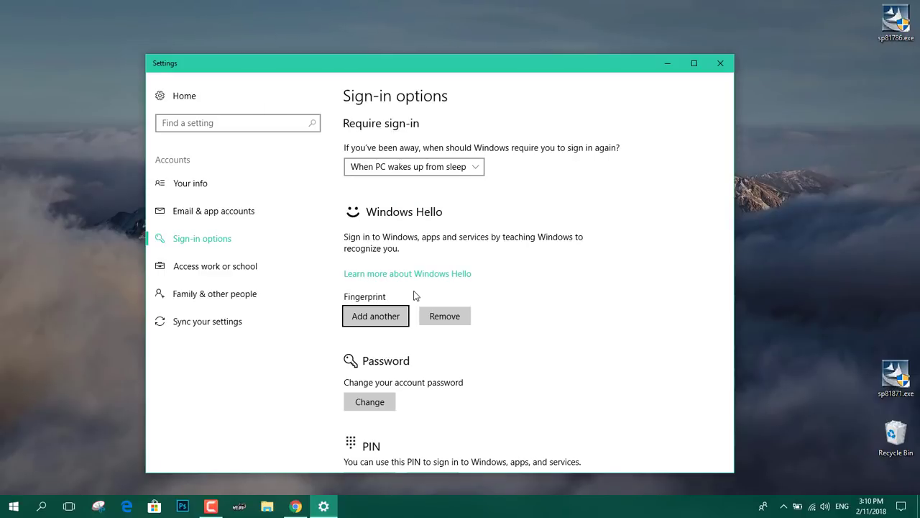
Remove the previously enrolled fingerprint and start Windows Hello fingerprint setup
left_click(443, 314)
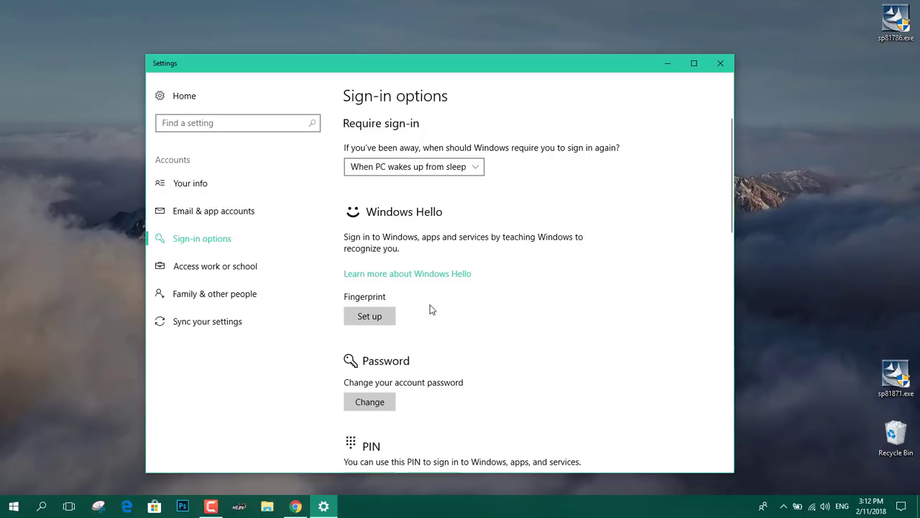
left_click(383, 316)
left_click(389, 399)
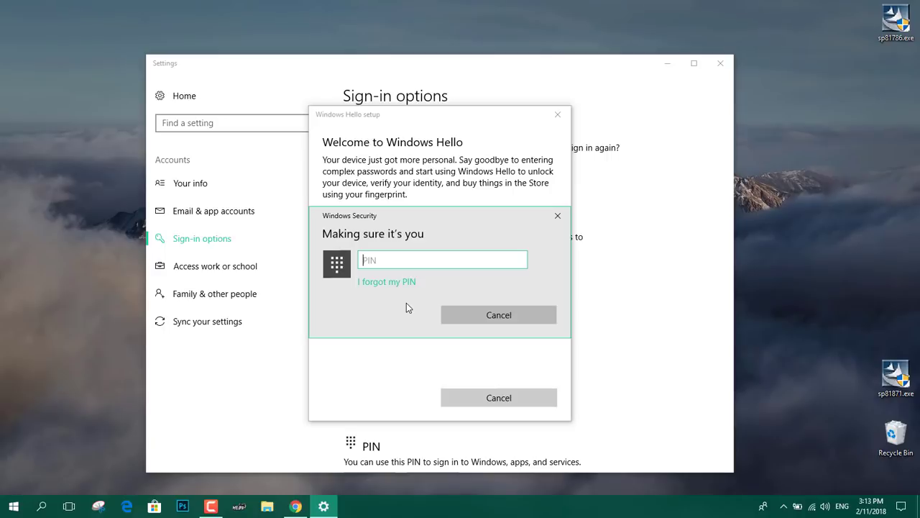
Confirm identity with the account PIN and scan the finger until setup shows All set
type("1234")
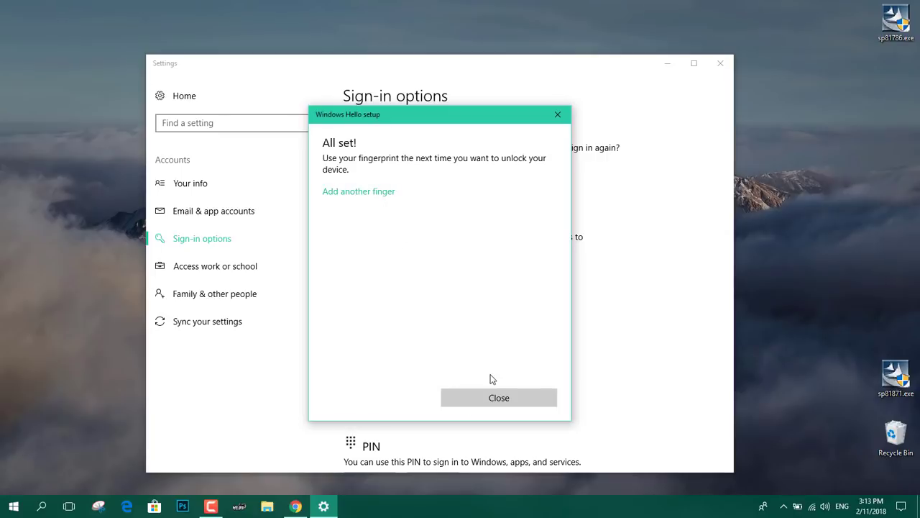
Finish Windows Hello setup and choose fingerprint sign-in from the lock screen's sign-in options
left_click(486, 397)
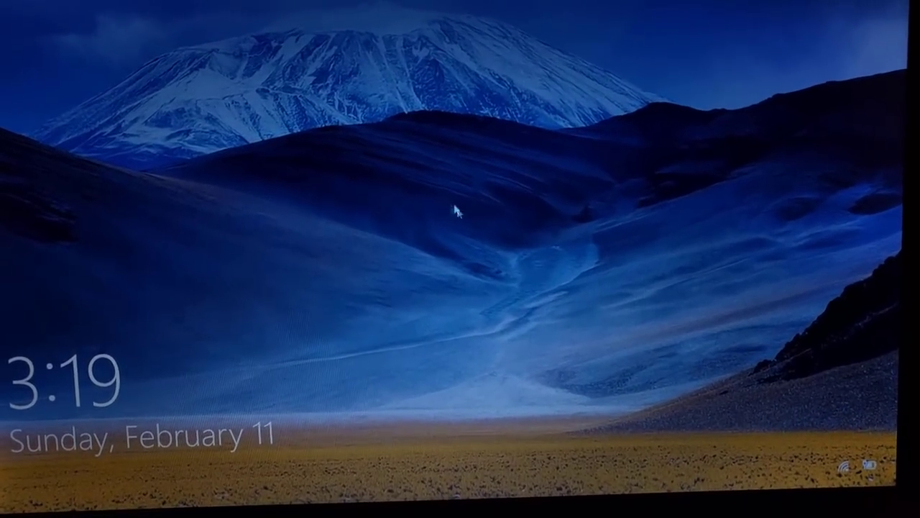
left_click(452, 206)
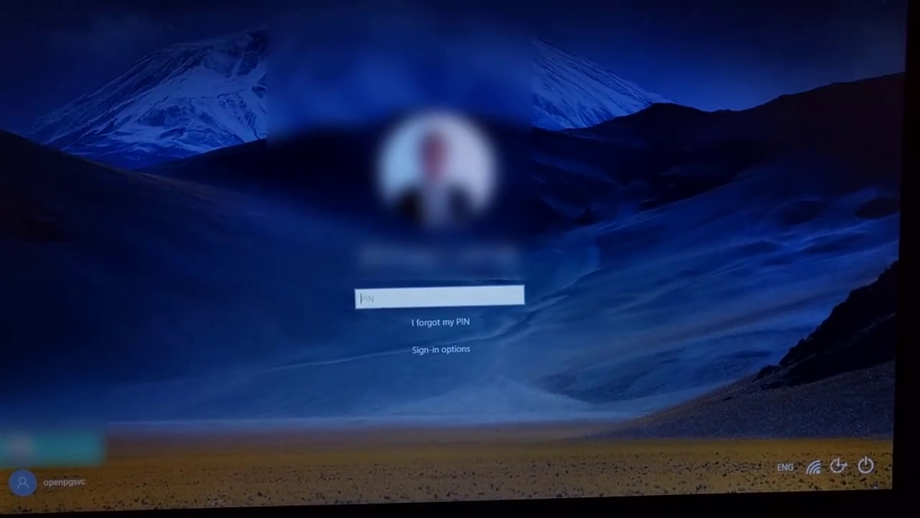
left_click(456, 348)
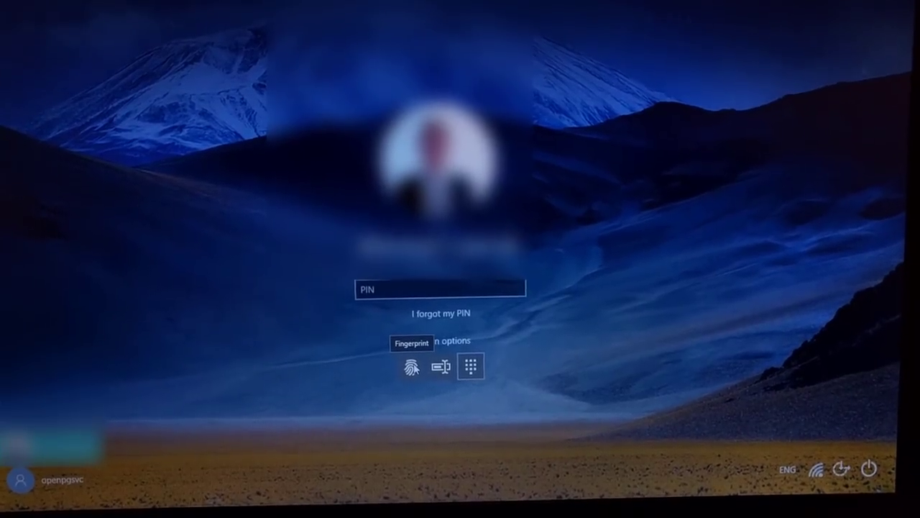
left_click(411, 368)
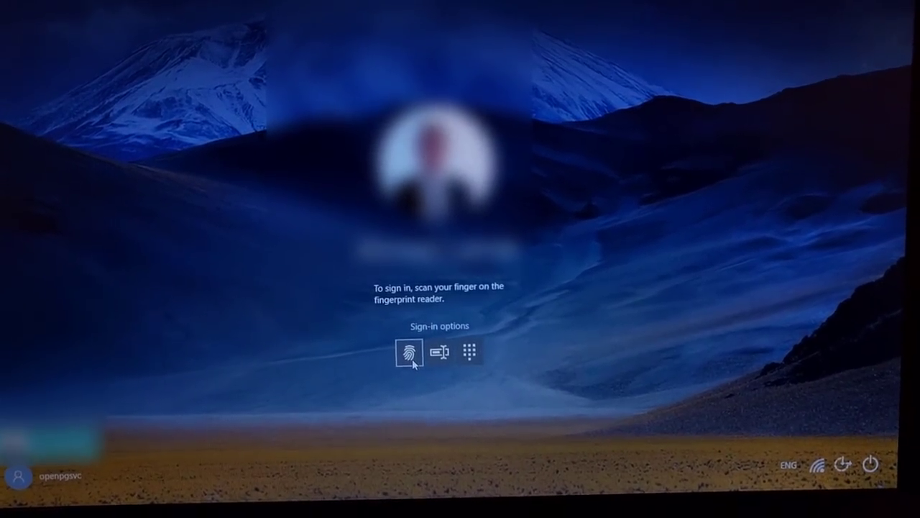